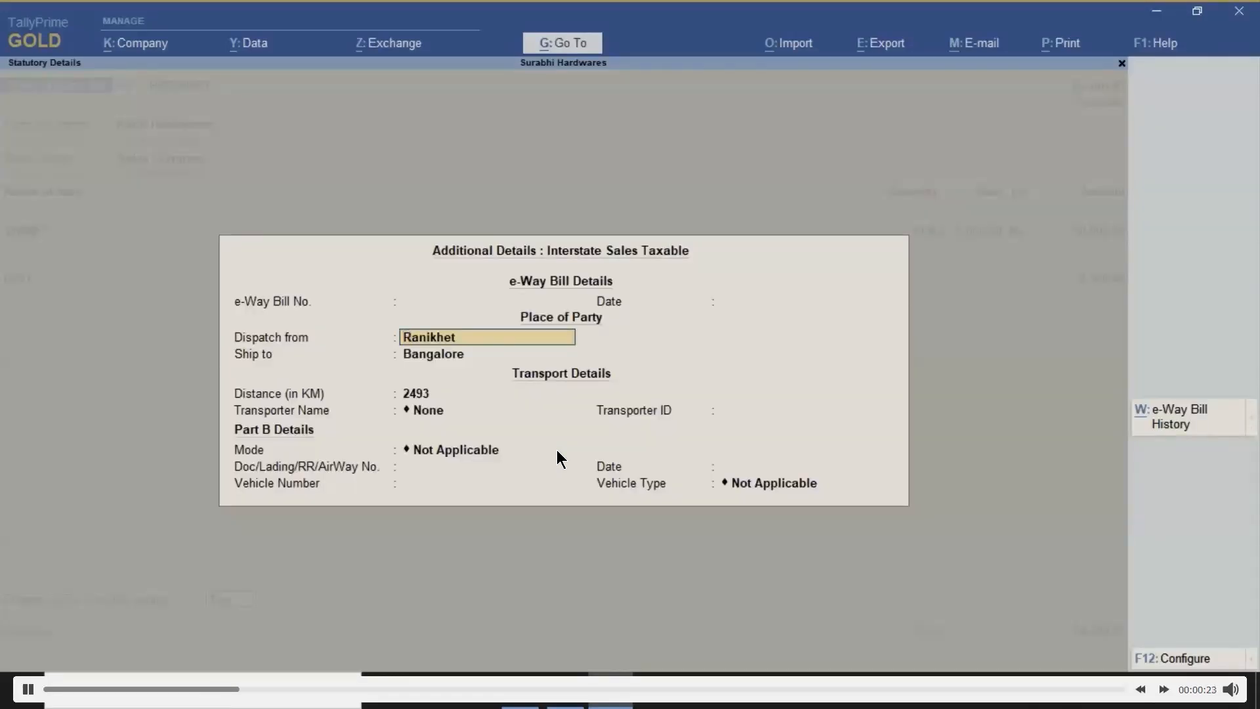
Fill e-Way Bill transport: VRL Logistics, Road mode, vehicle UK-10-P-1234, Regular vehicle type
key(Return)
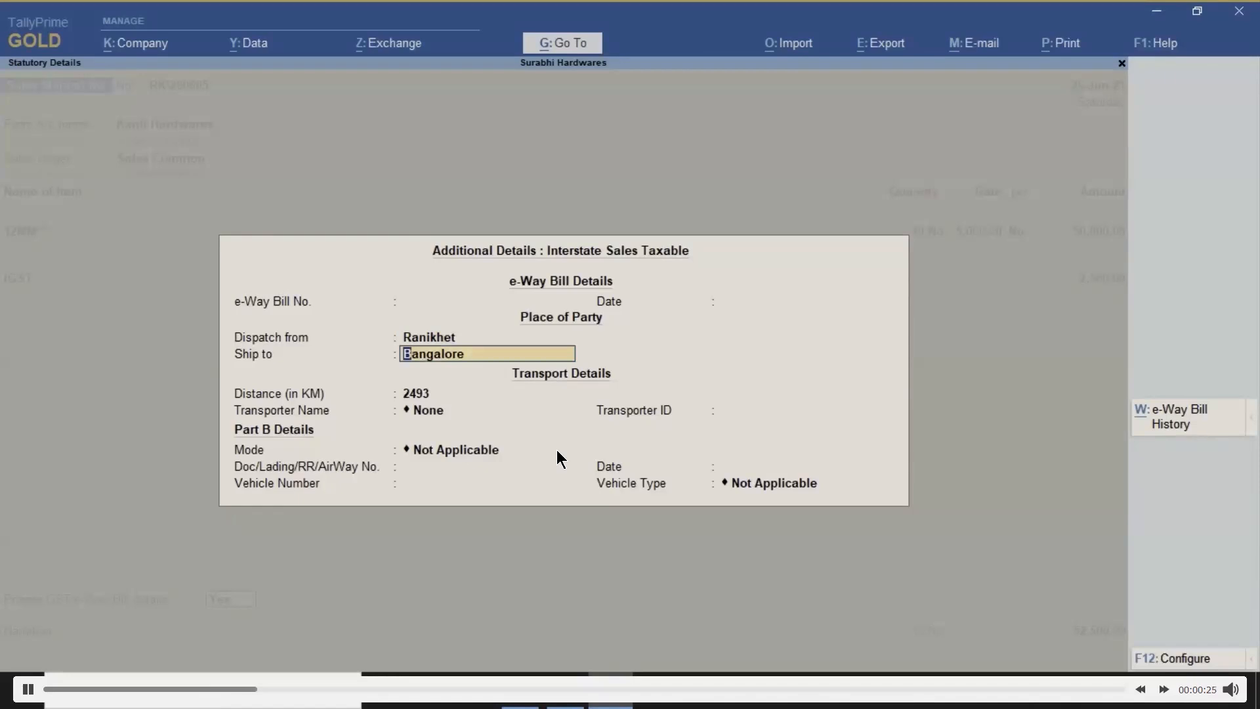
key(Return)
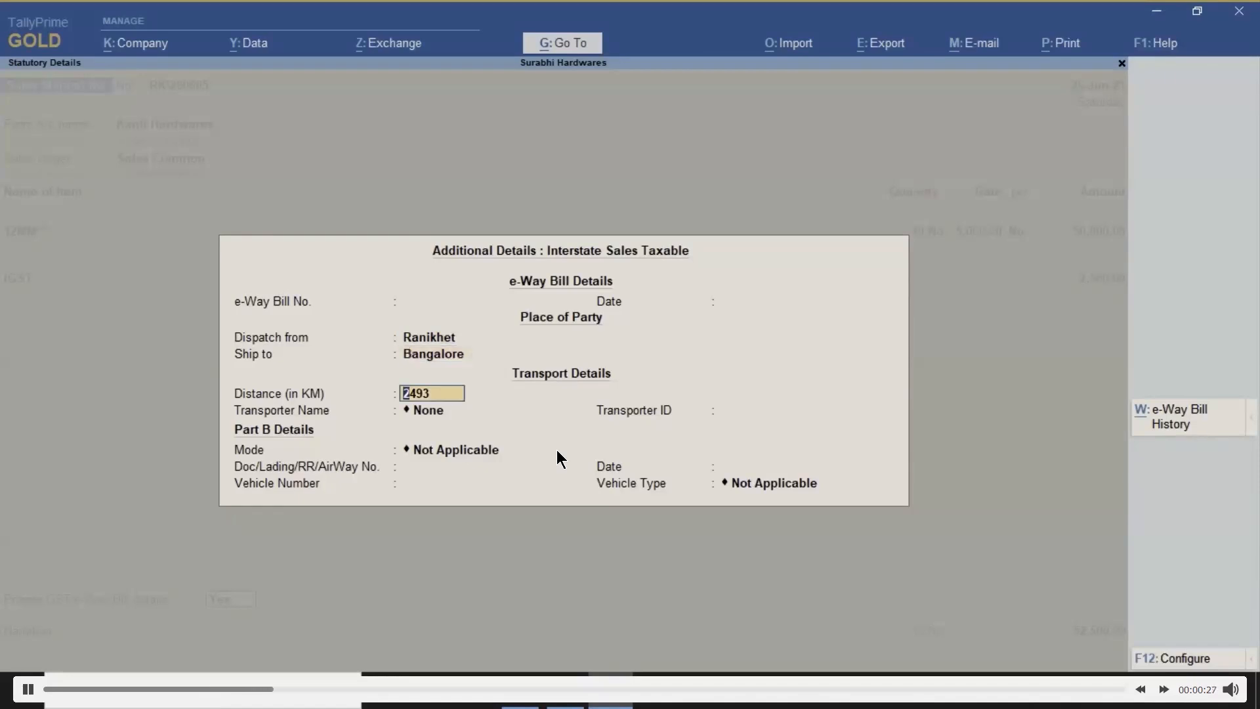
key(Return)
key(Down)
key(Down)
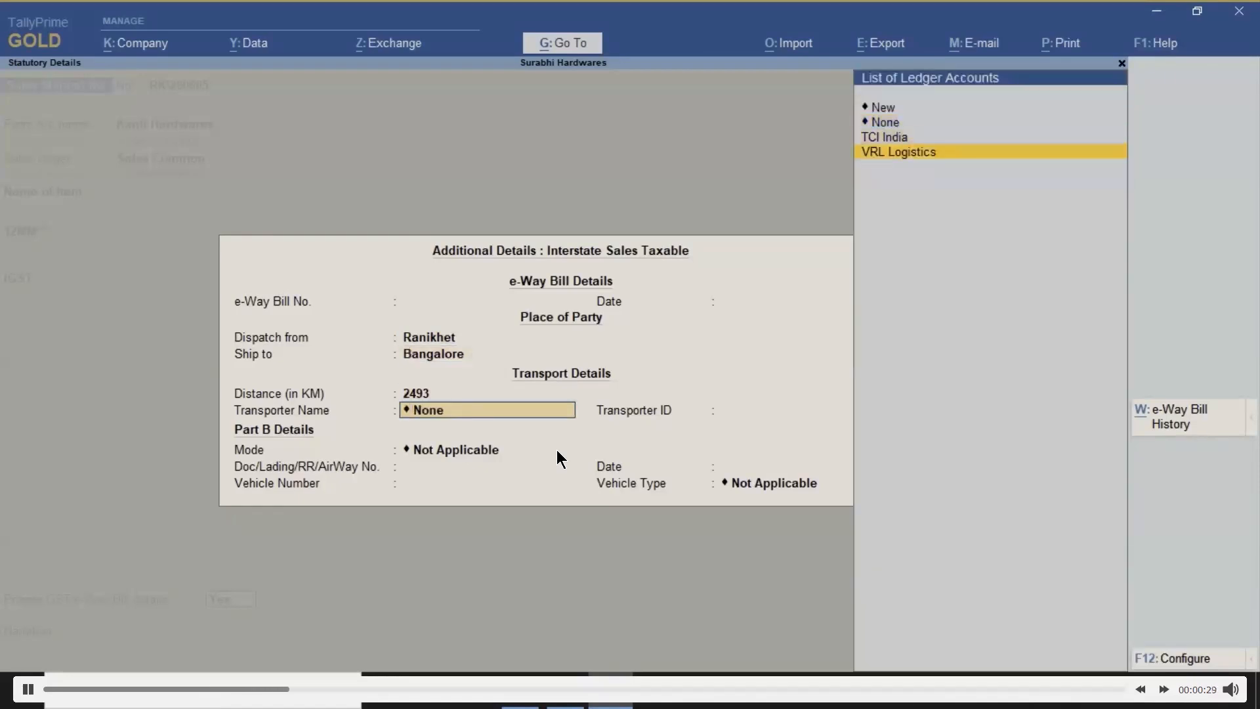
key(Return)
key(Return)
key(Down)
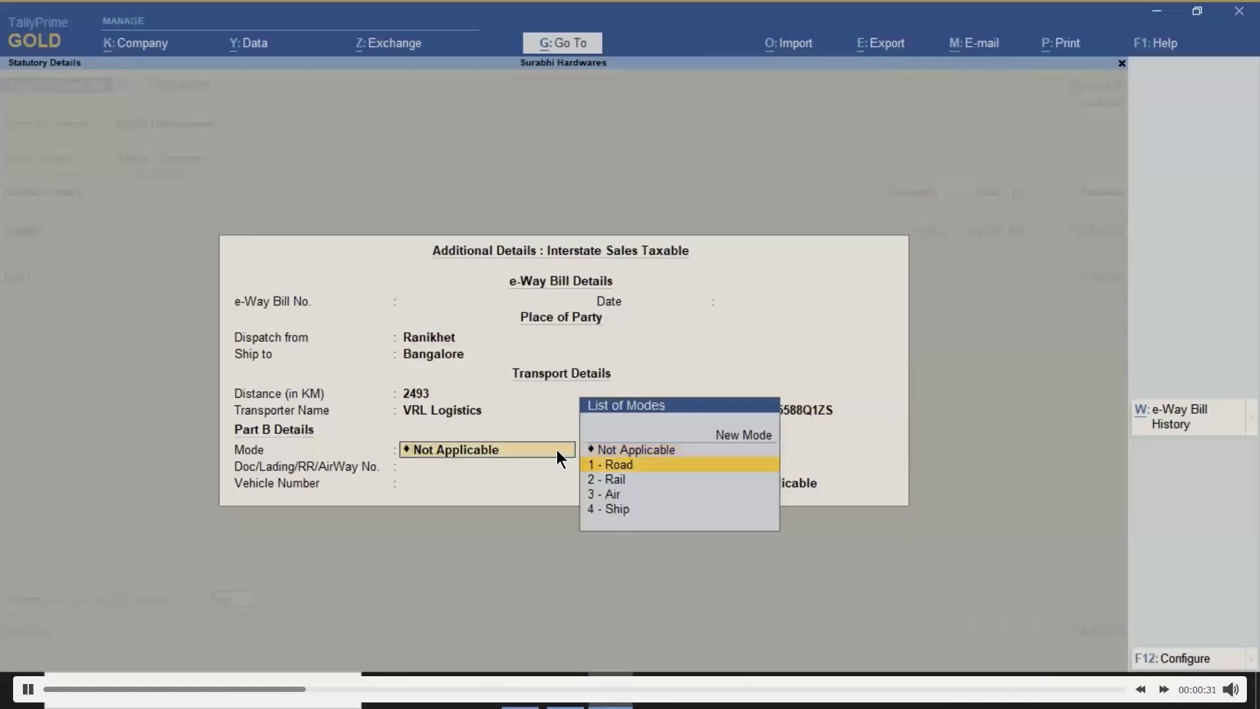
key(Return)
text(UK-10-P-)
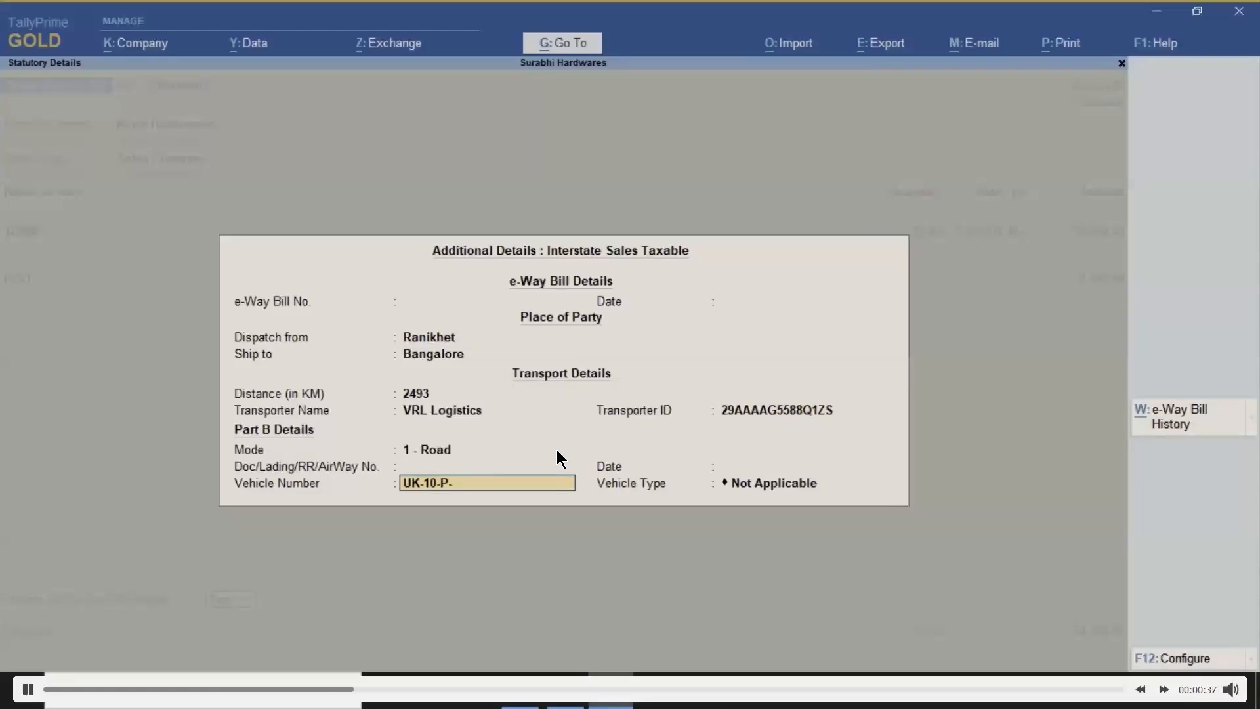
text(1234)
key(Return)
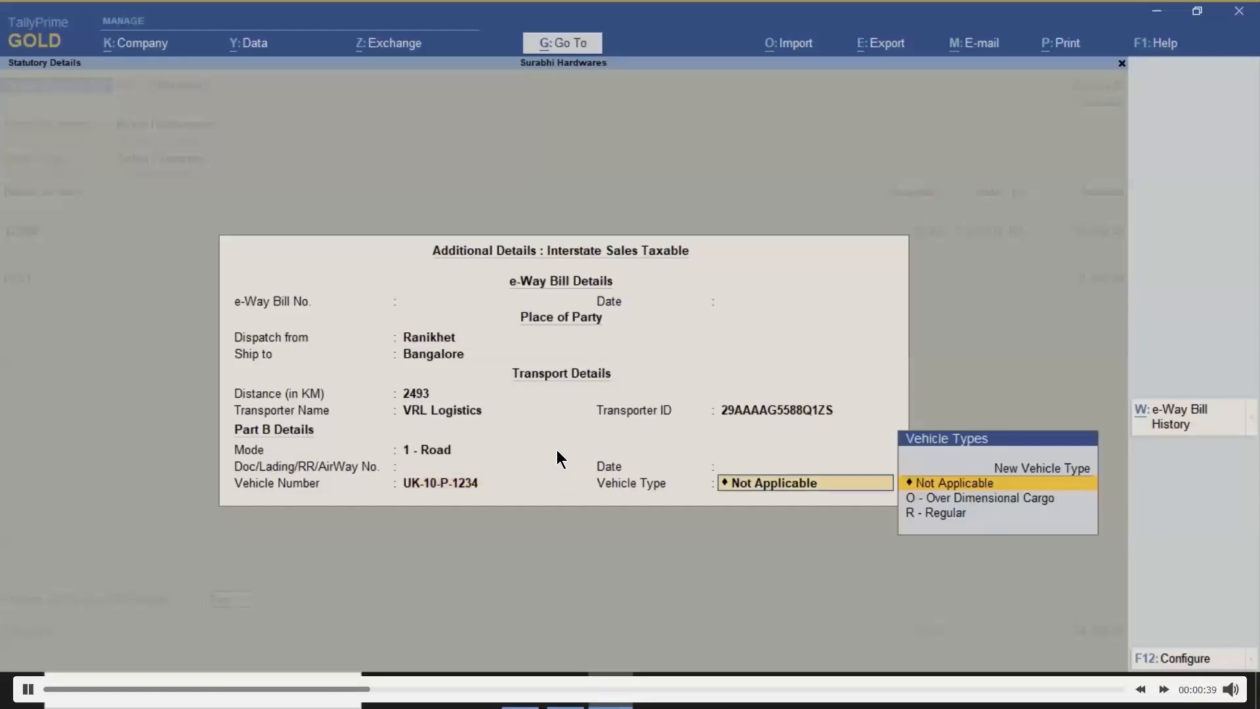
key(Down)
key(Down)
key(Return)
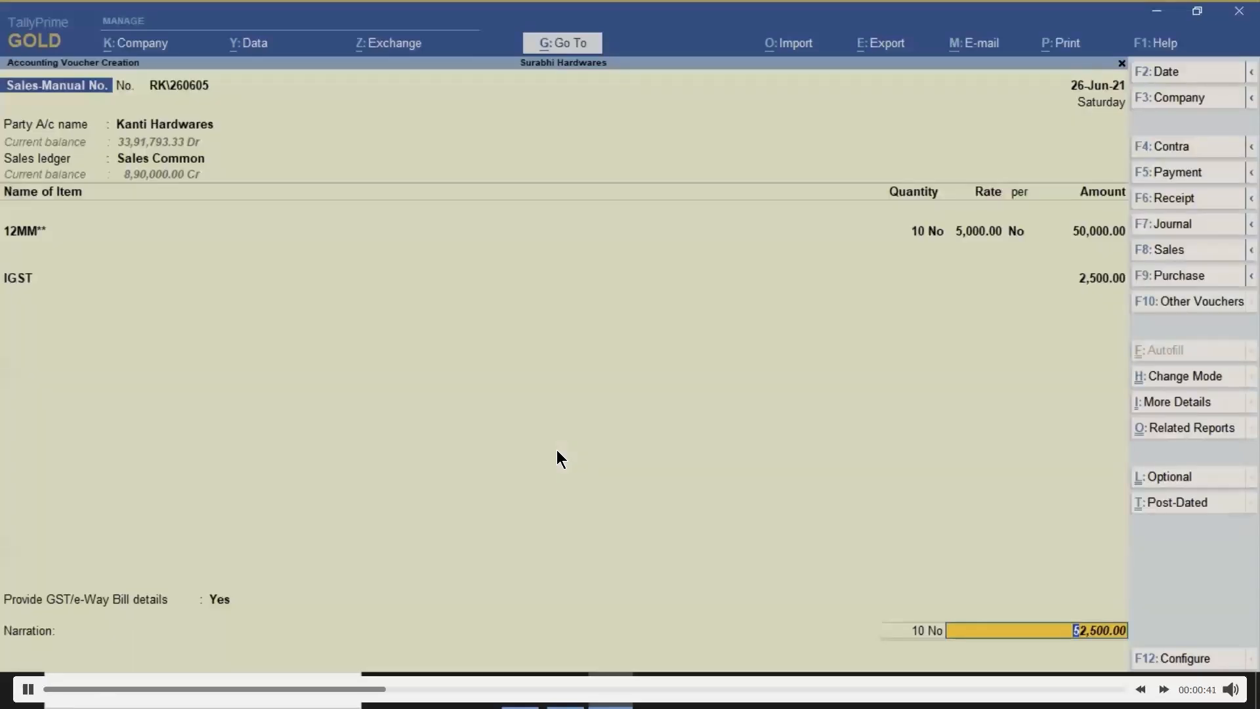
Accept the 52,500 total with a New Ref bill reference and save the voucher
key(Return)
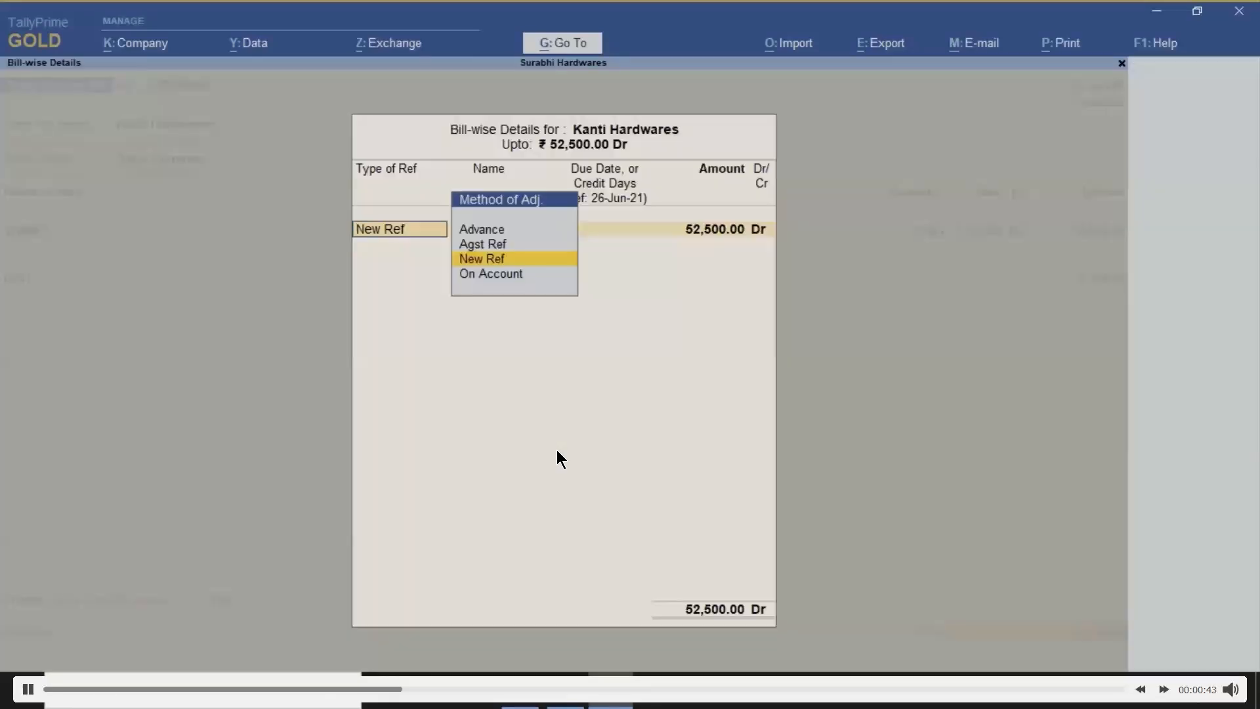
key(Return)
key(Return)
key(Return)
key(Return)
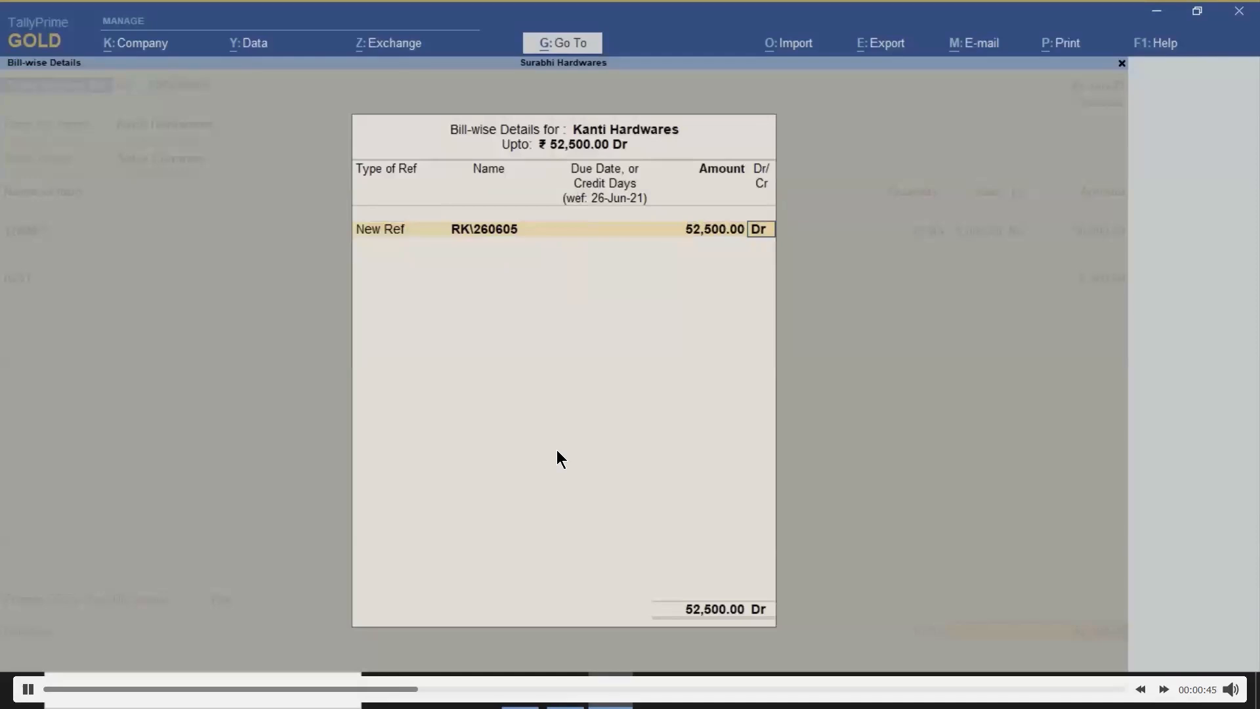
key(Return)
key(Return)
key(Return)
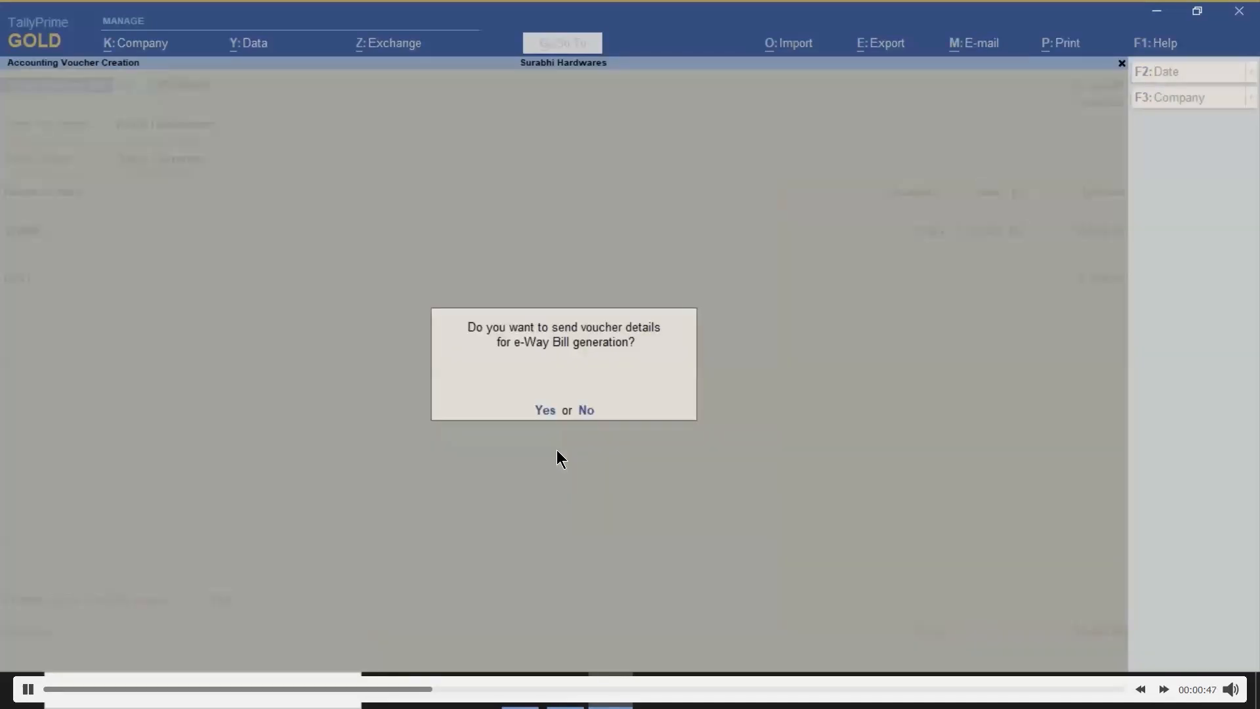
Log in to the e-Way Bill system with the username and password to generate the e-Way Bill
text(y)
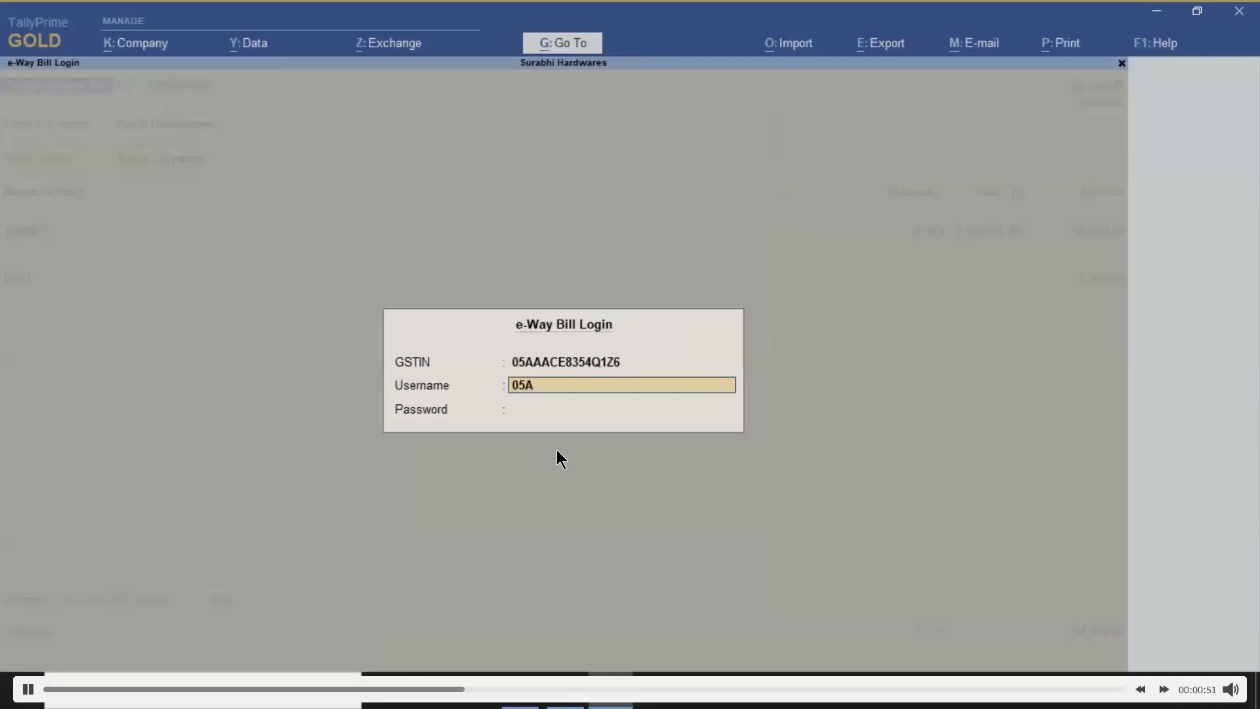
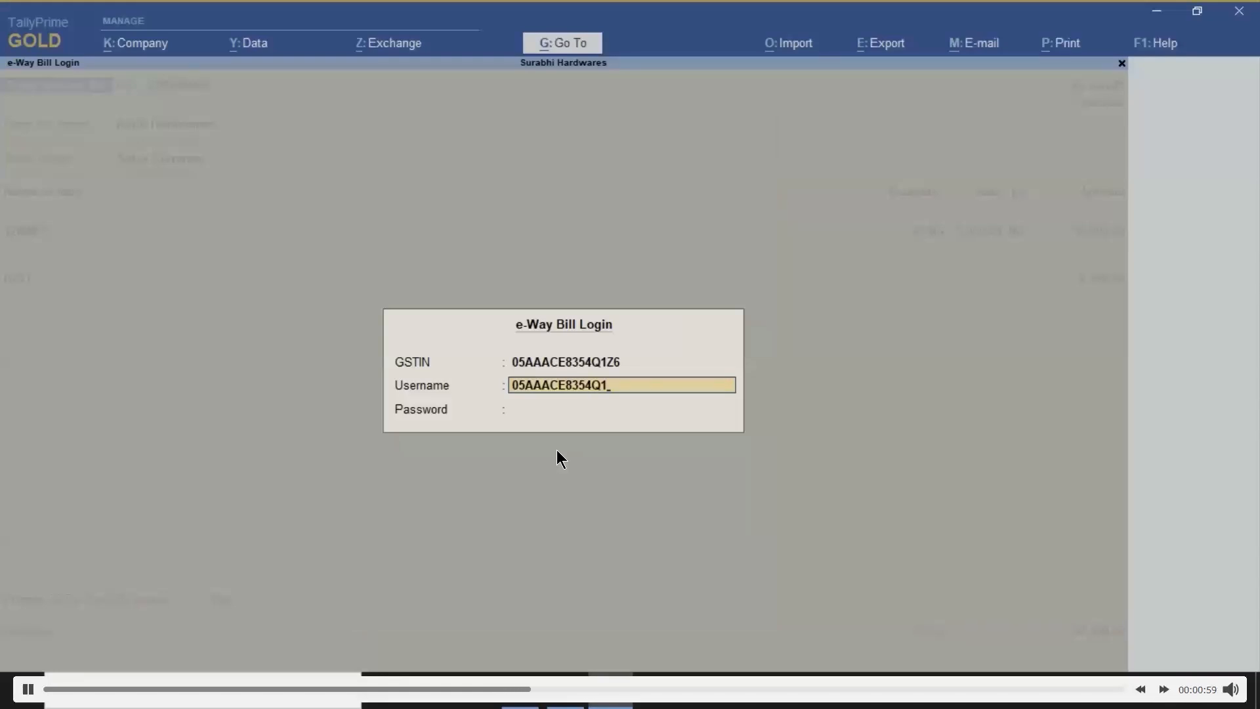
key(Return)
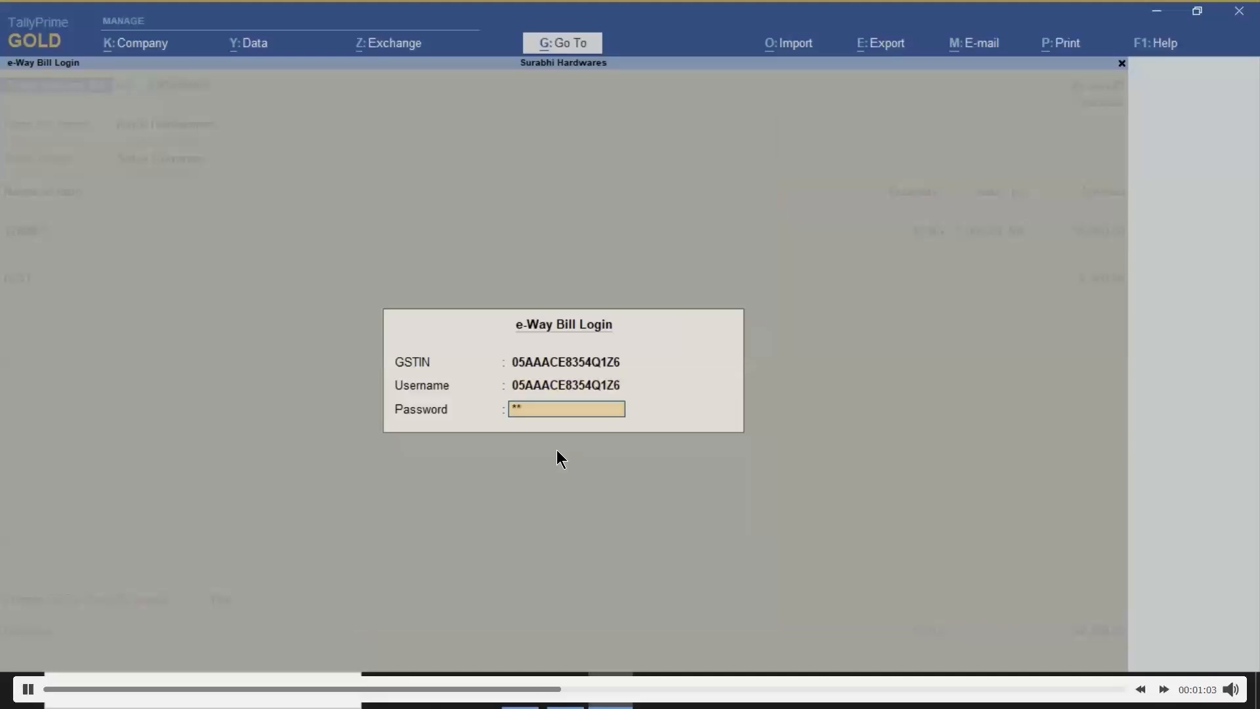
text(*******)
key(Return)
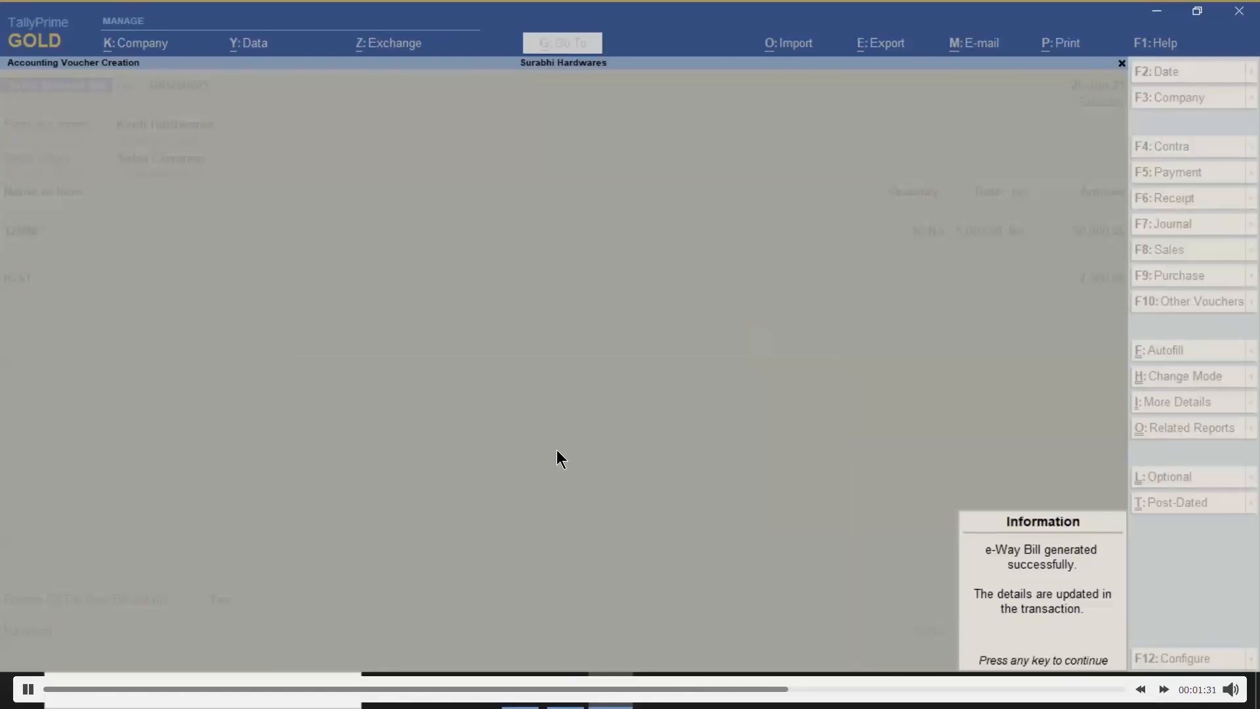
Preview the tax invoice zoomed in and review the e-Way Bill page with its QR code
key(Return)
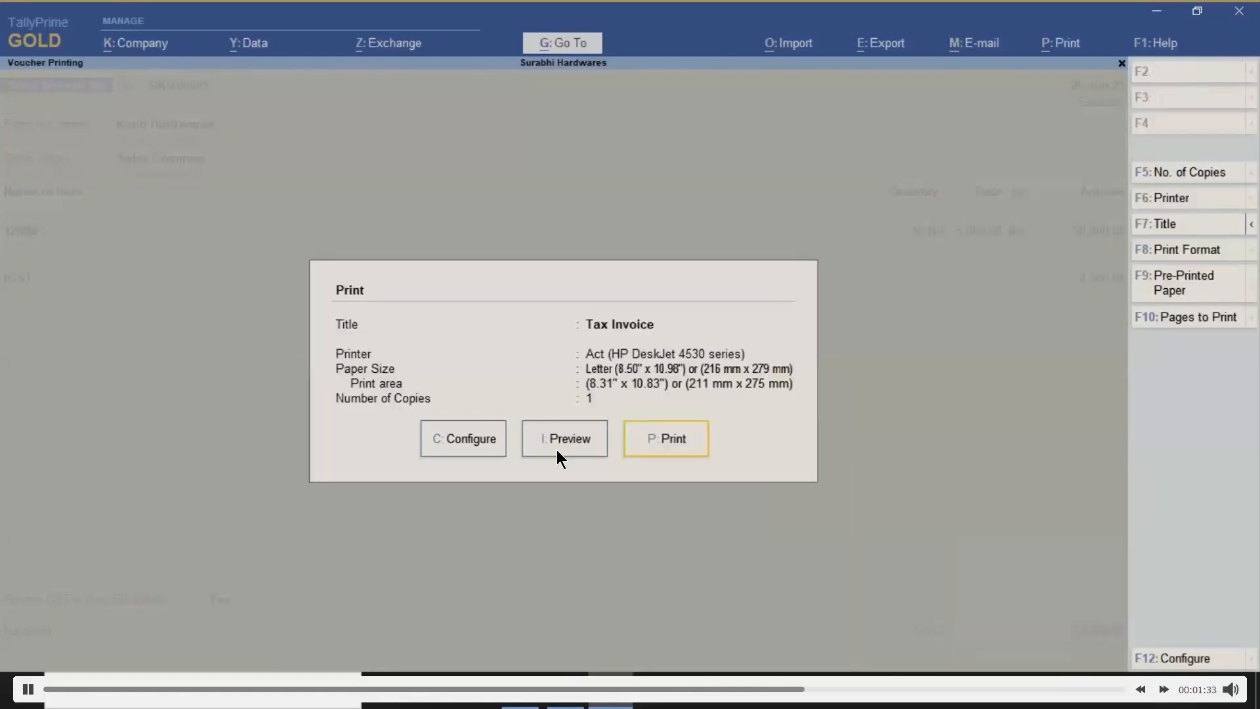
click(556, 450)
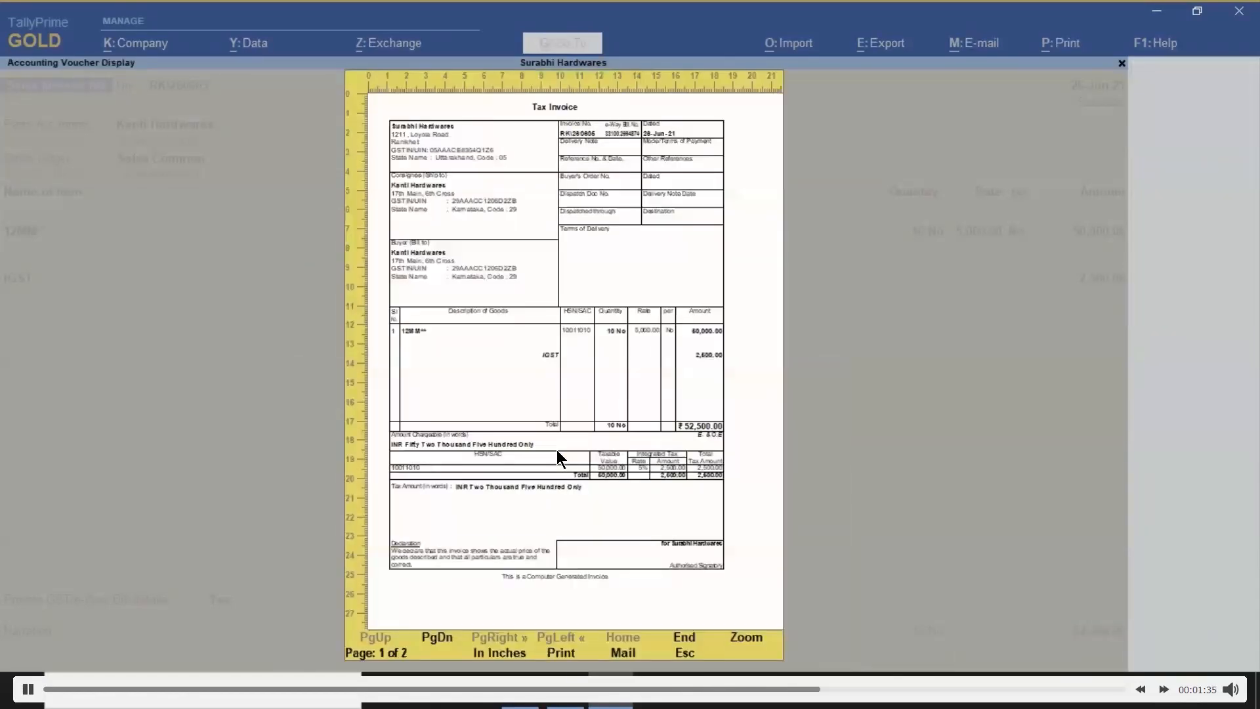
key(alt+z)
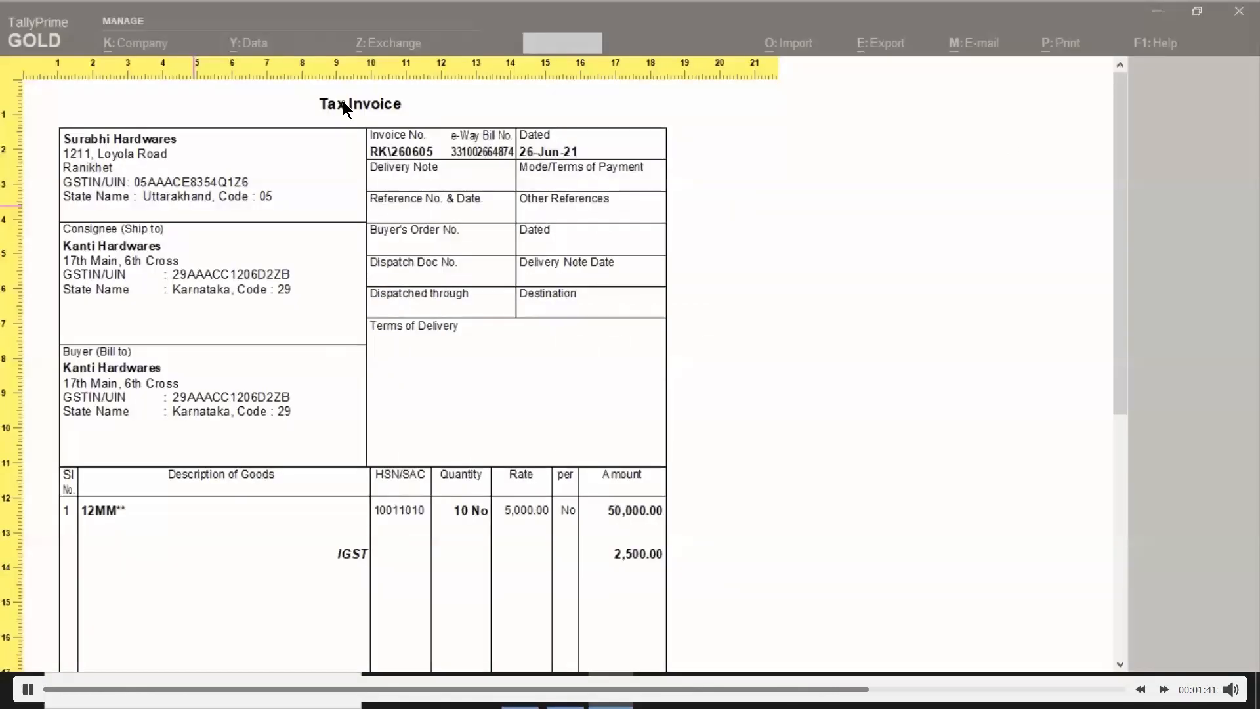
scroll(480, 138, down, 5)
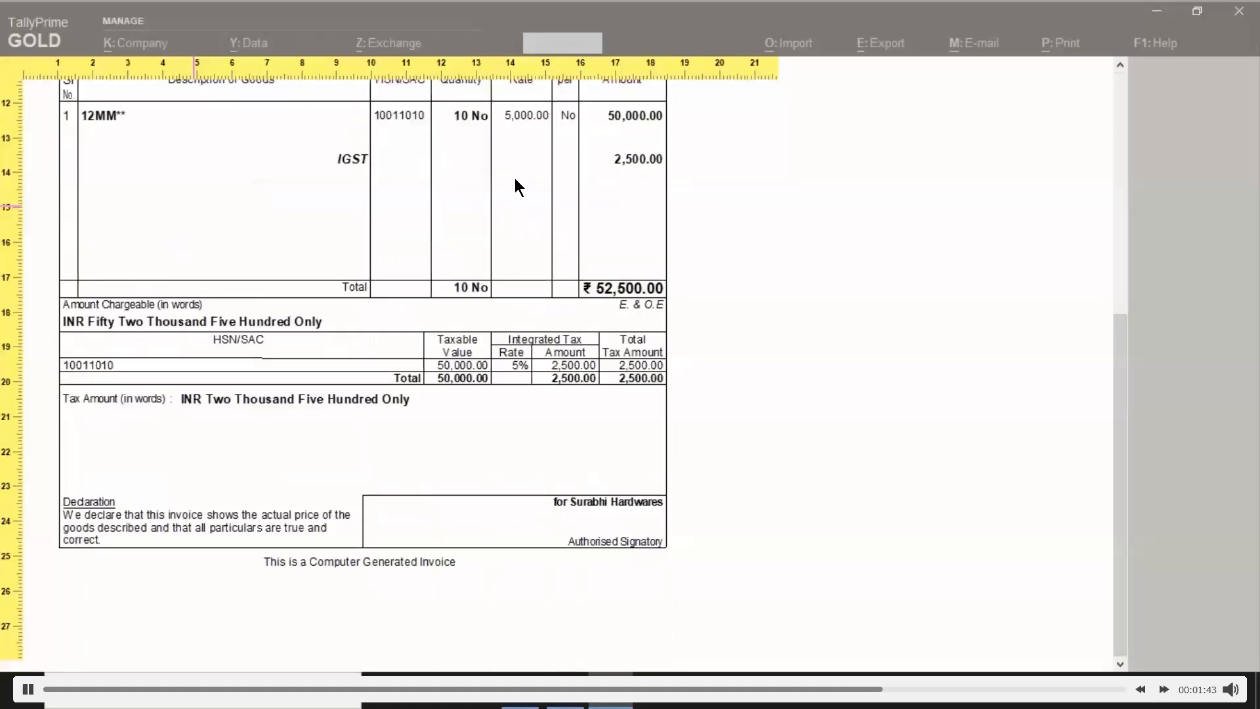
scroll(515, 180, down, 3)
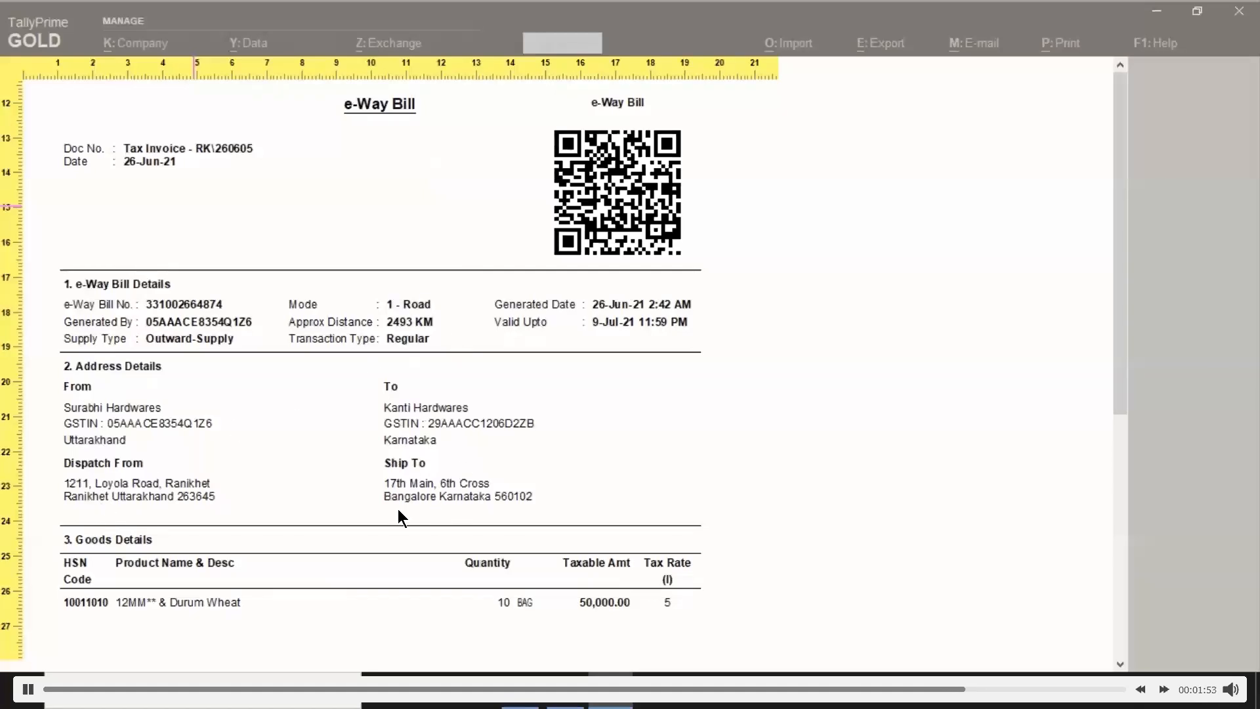
scroll(375, 411, down, 3)
scroll(378, 418, down, 4)
scroll(245, 337, down, 3)
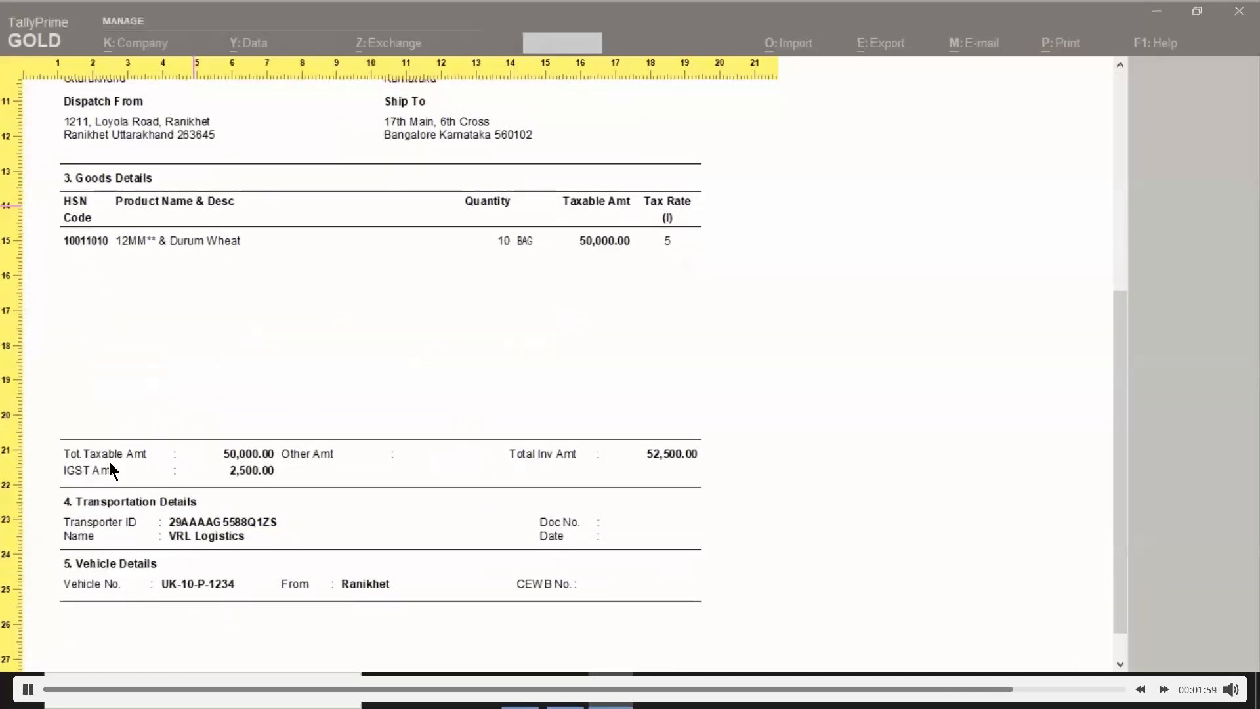
scroll(637, 529, down, 1)
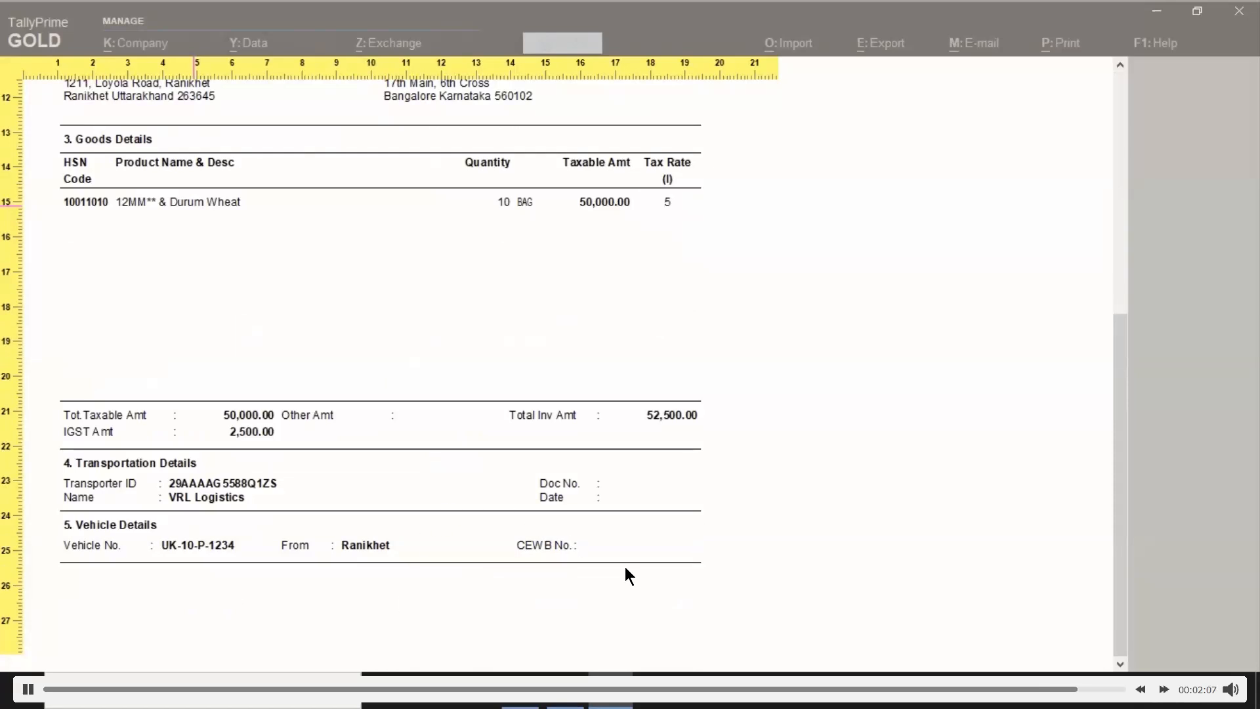
Close the e-Way Bill preview and print options, returning to a blank sales voucher
key(Escape)
key(Escape)
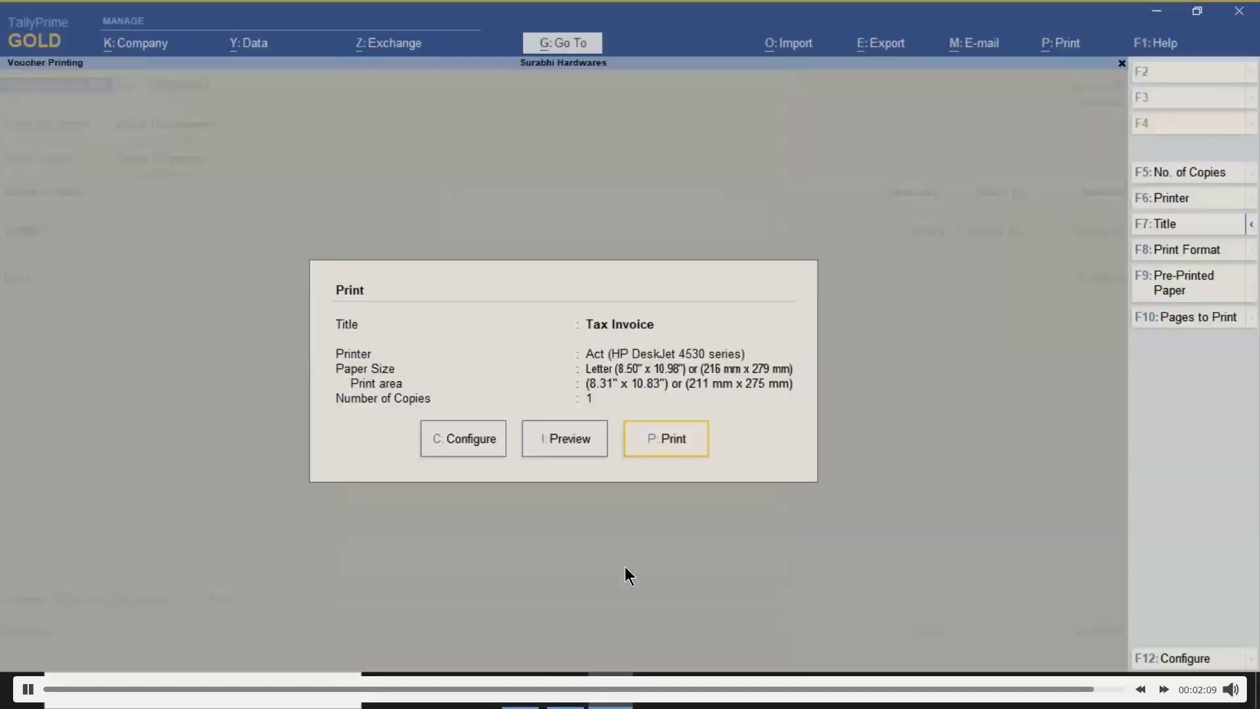
key(Escape)
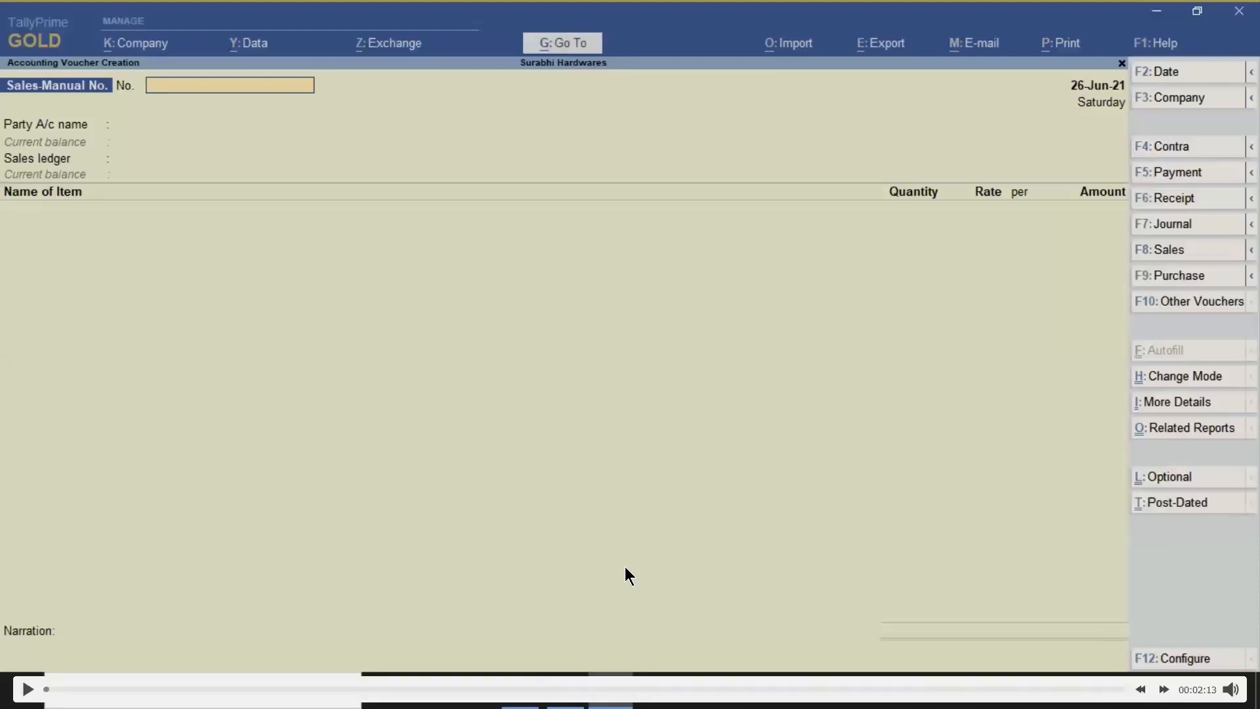
key(Escape)
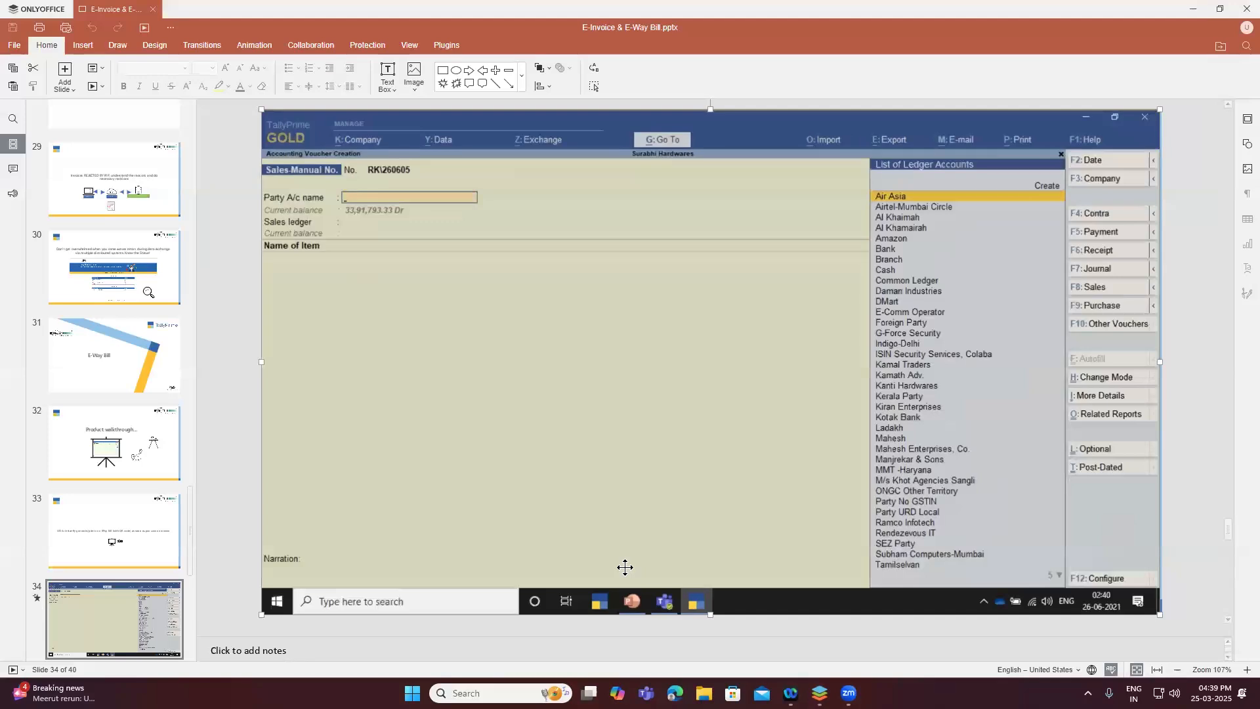
Go to slide 36 and start the slideshow with Show from Current Slide
scroll(625, 567, down, 1)
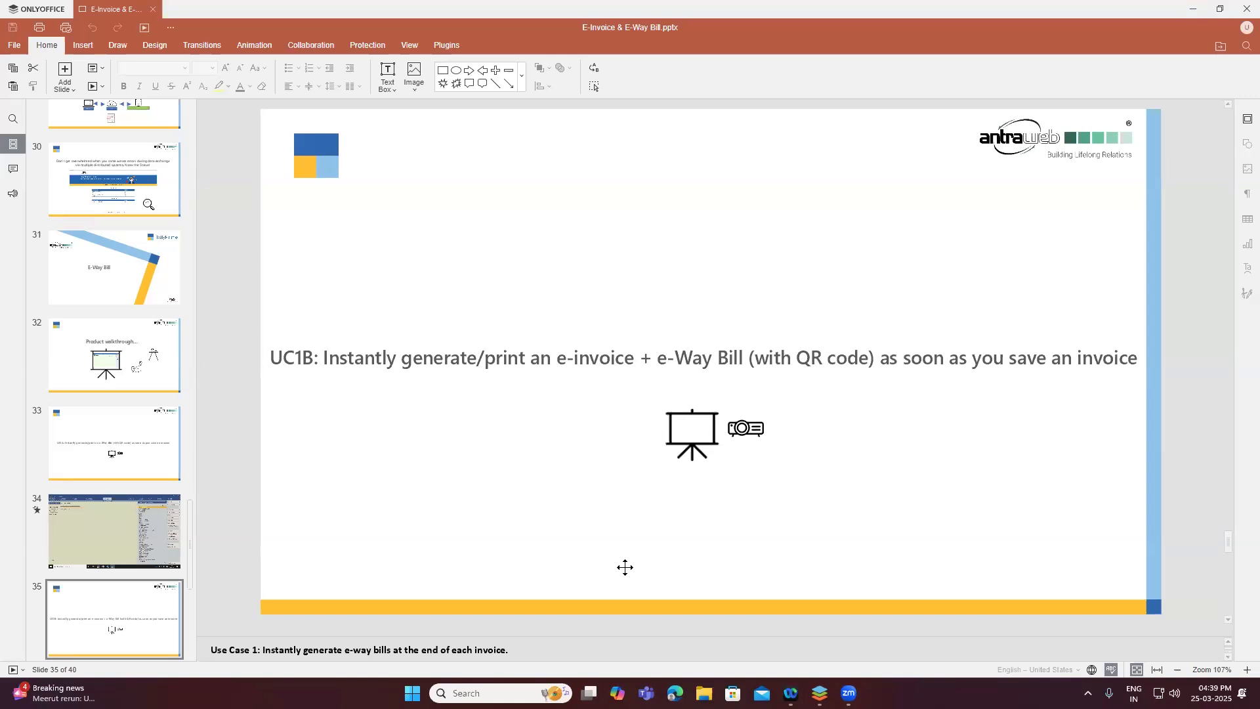
scroll(625, 567, down, 1)
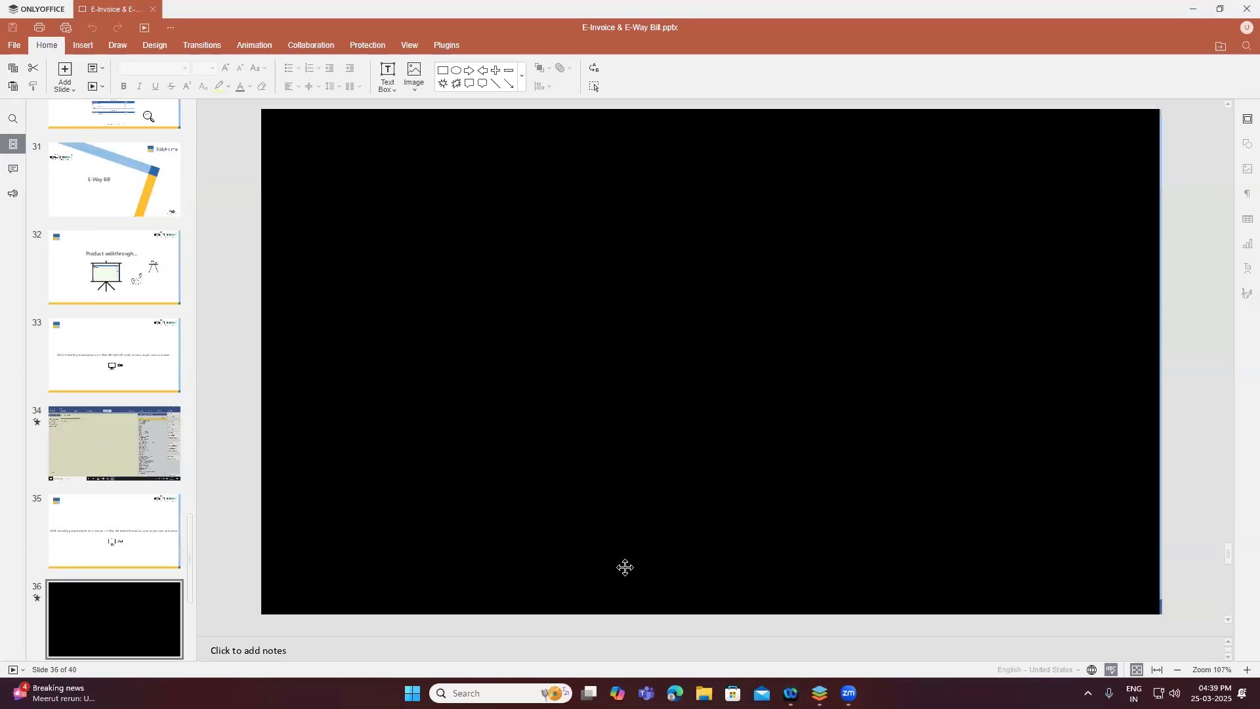
click(103, 86)
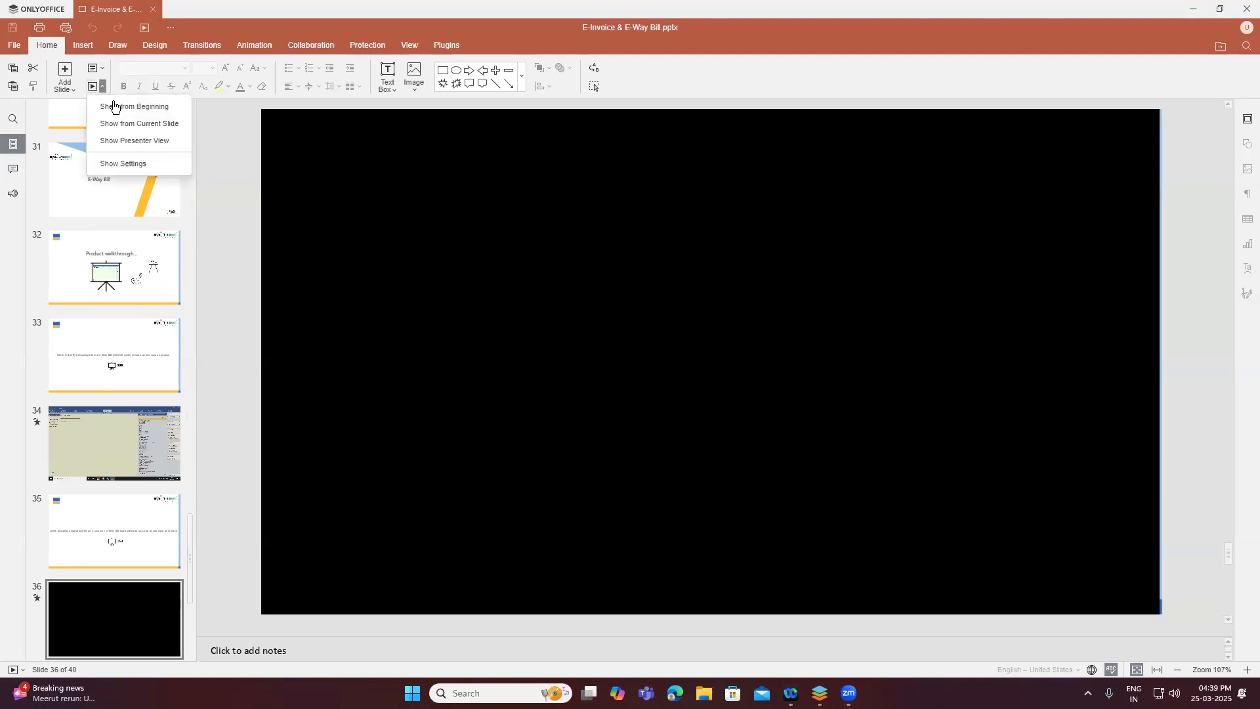
click(131, 123)
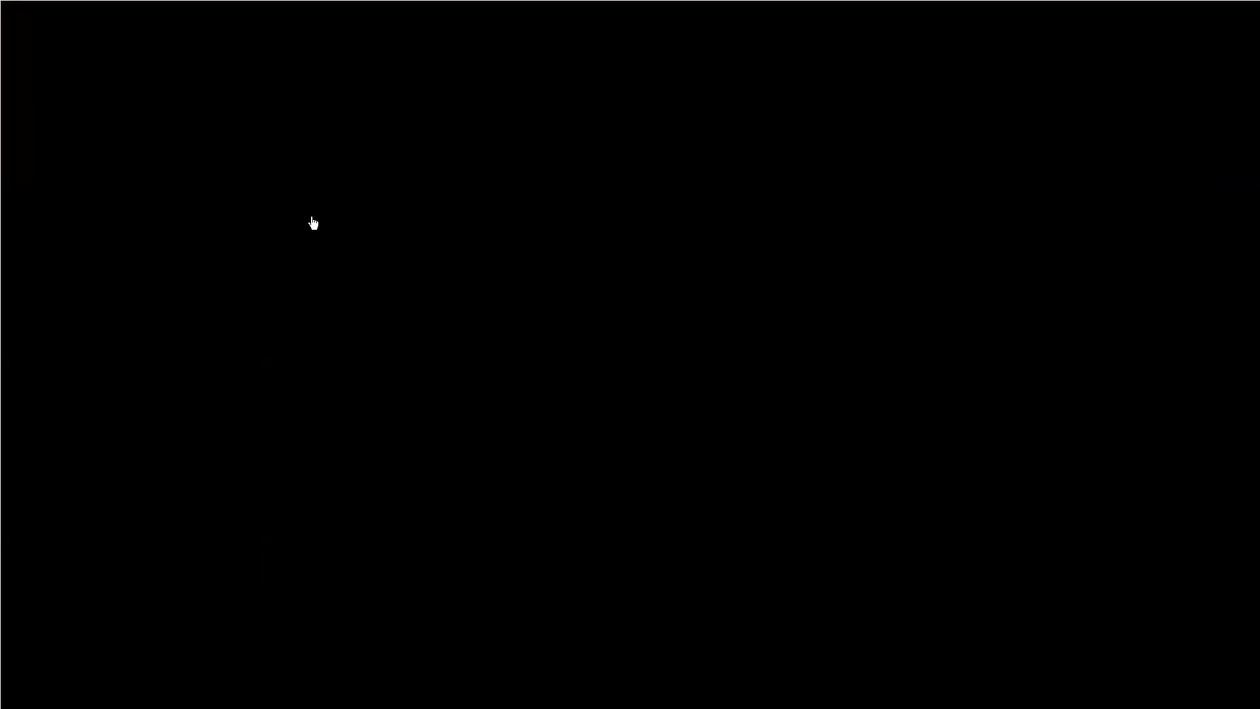
Play the embedded video on the black slide 36
click(313, 223)
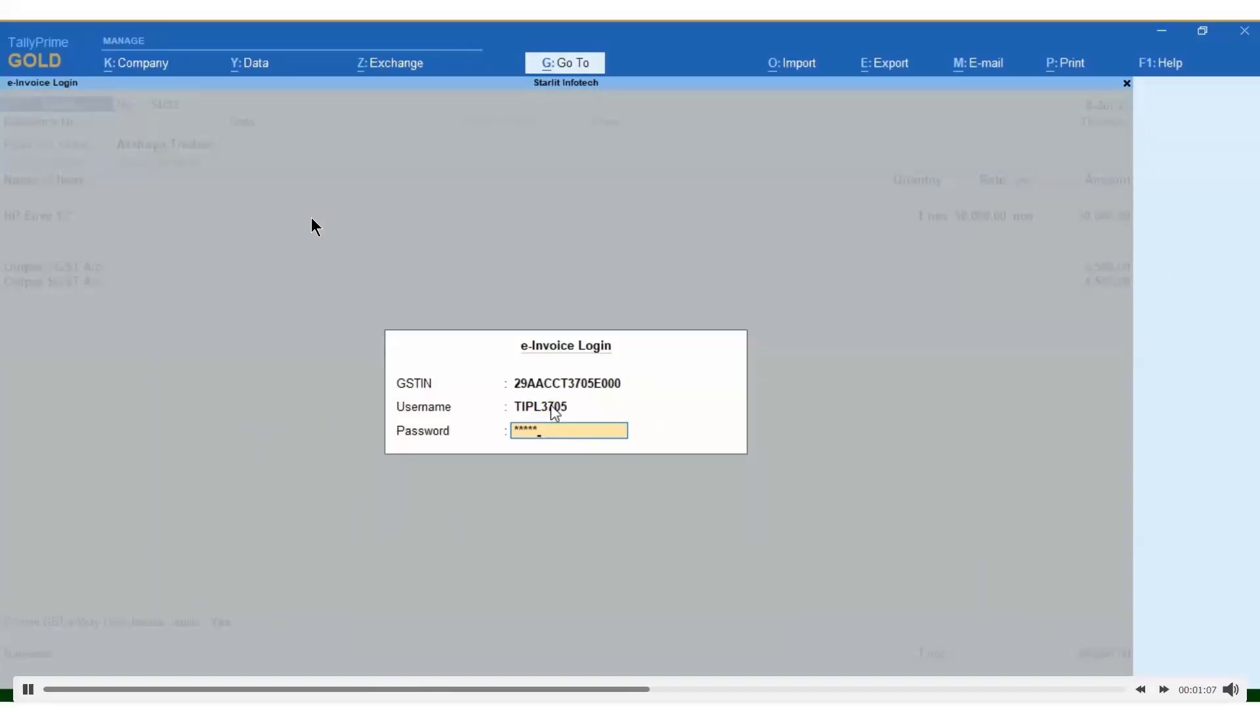
Submit the e-Invoice login password to send the invoice, then advance to the Use Case 2 slide
text(****)
key(Return)
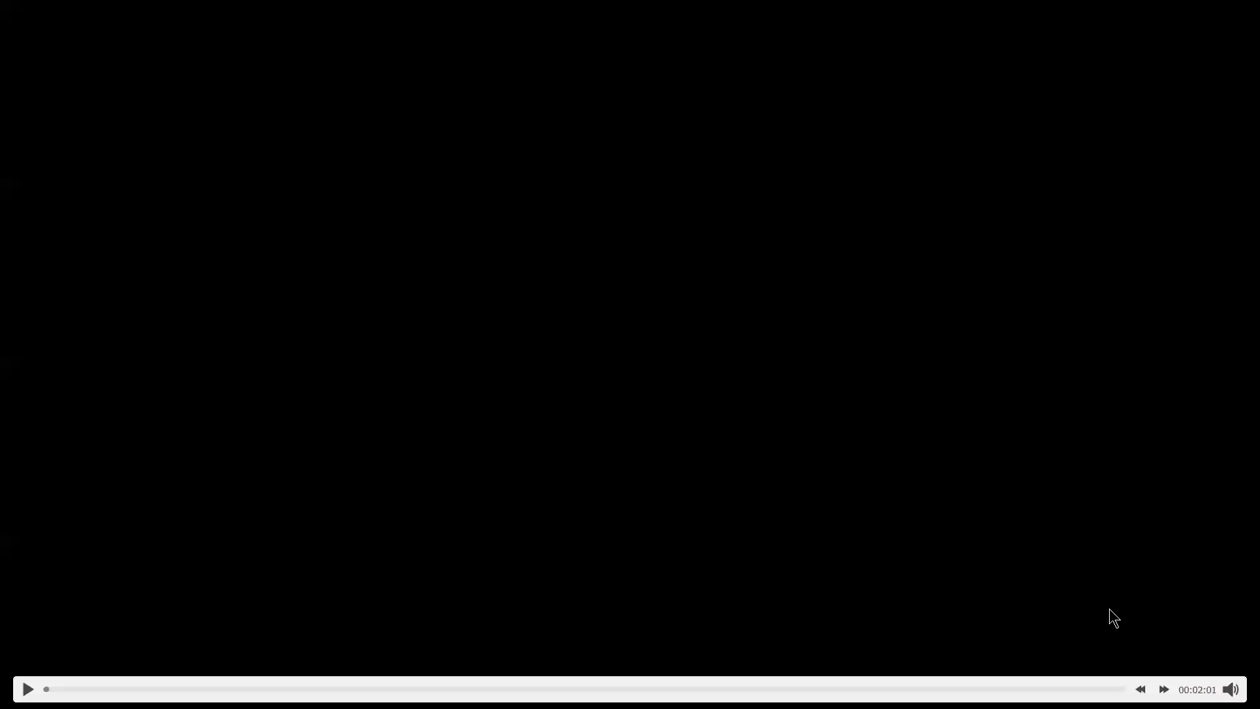
key(Right)
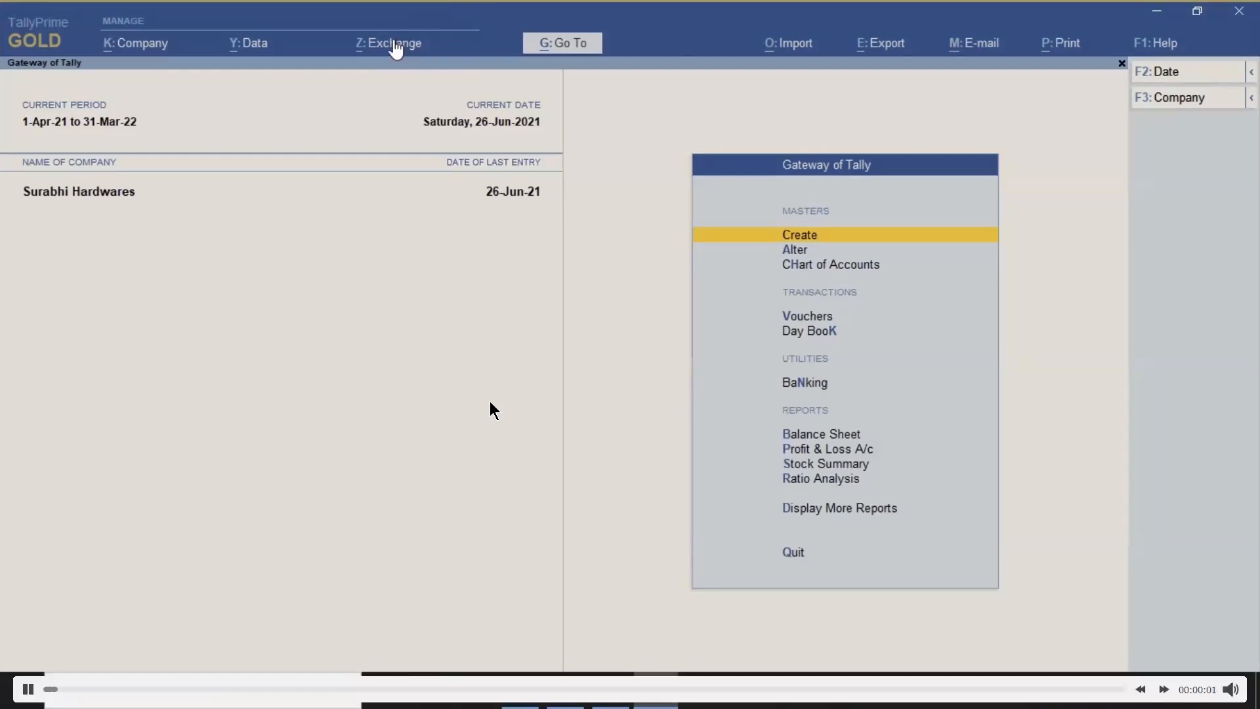
Open the Send for e-Way Bill report from Exchange and select the first Air Asia invoice
click(395, 44)
click(409, 98)
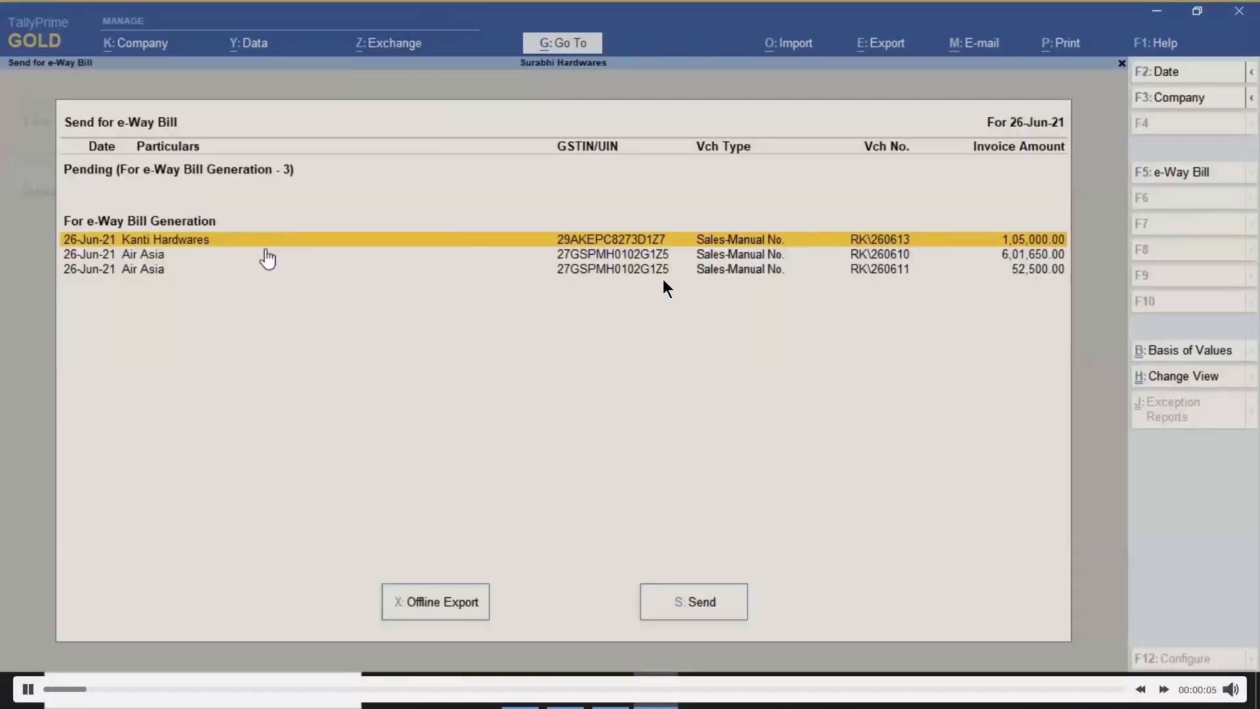
click(704, 255)
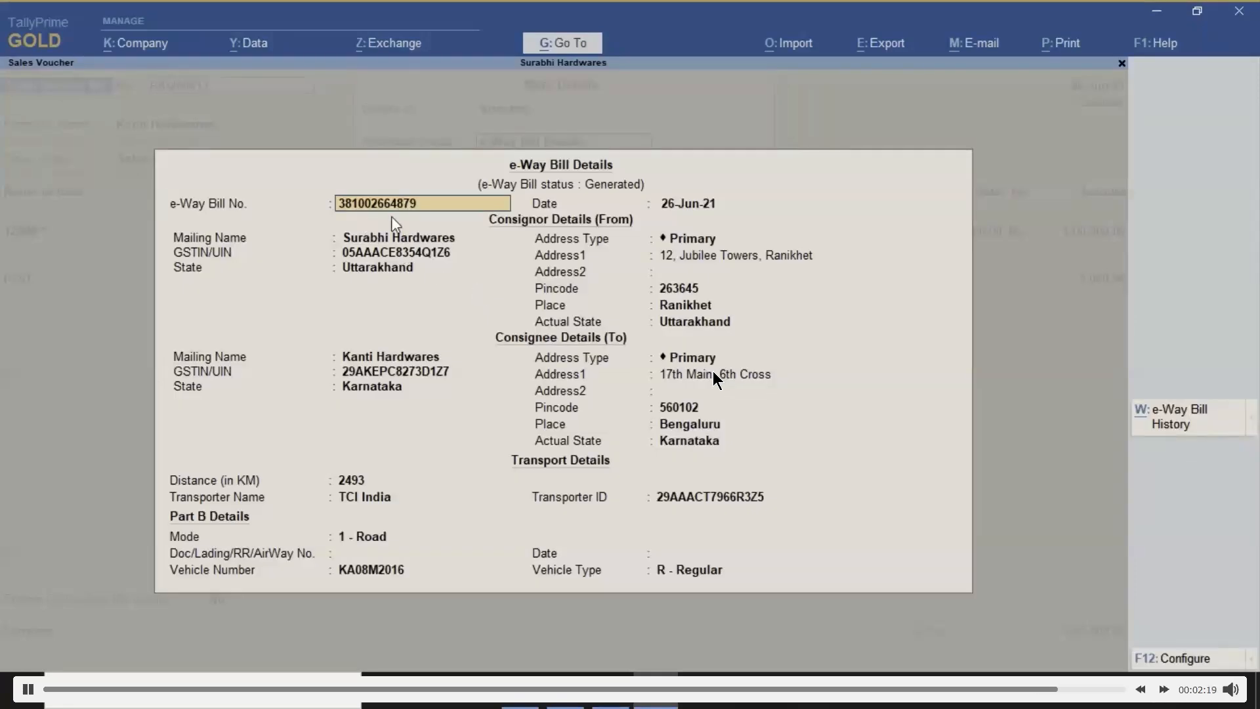
Skip to the end of the demo video and move on to the multi-user credentials slide
click(1163, 689)
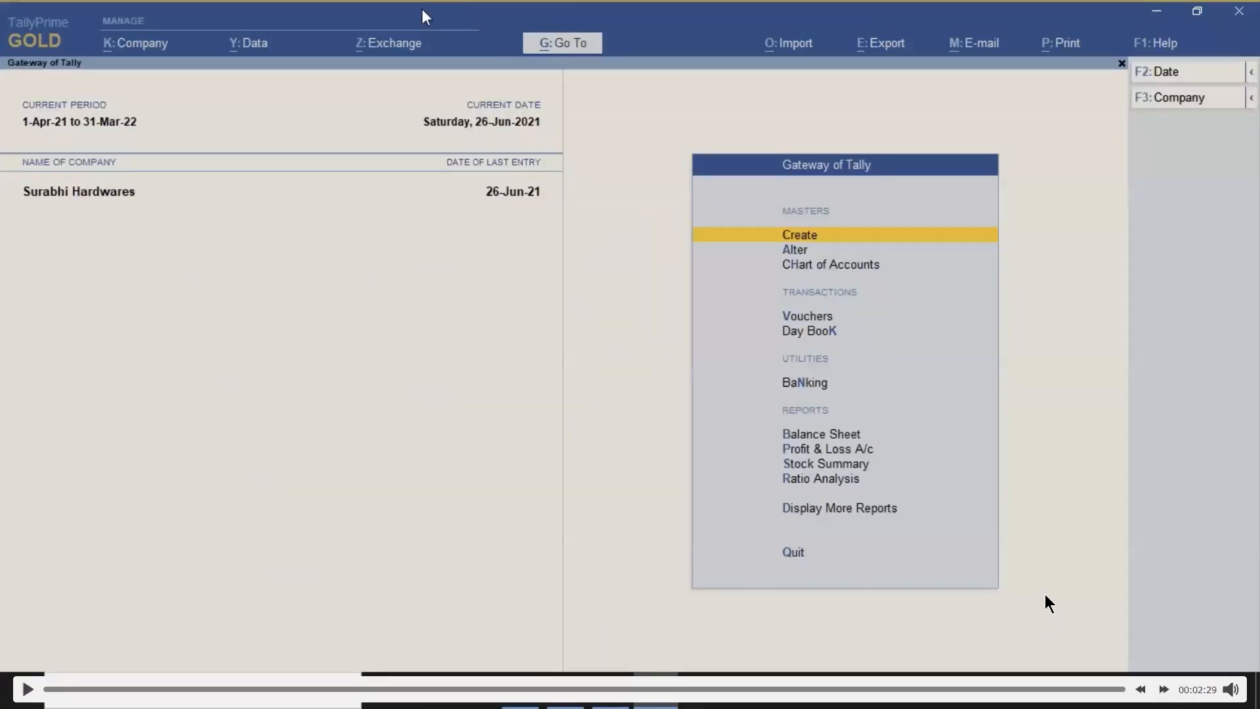
key(Escape)
key(alt+F4)
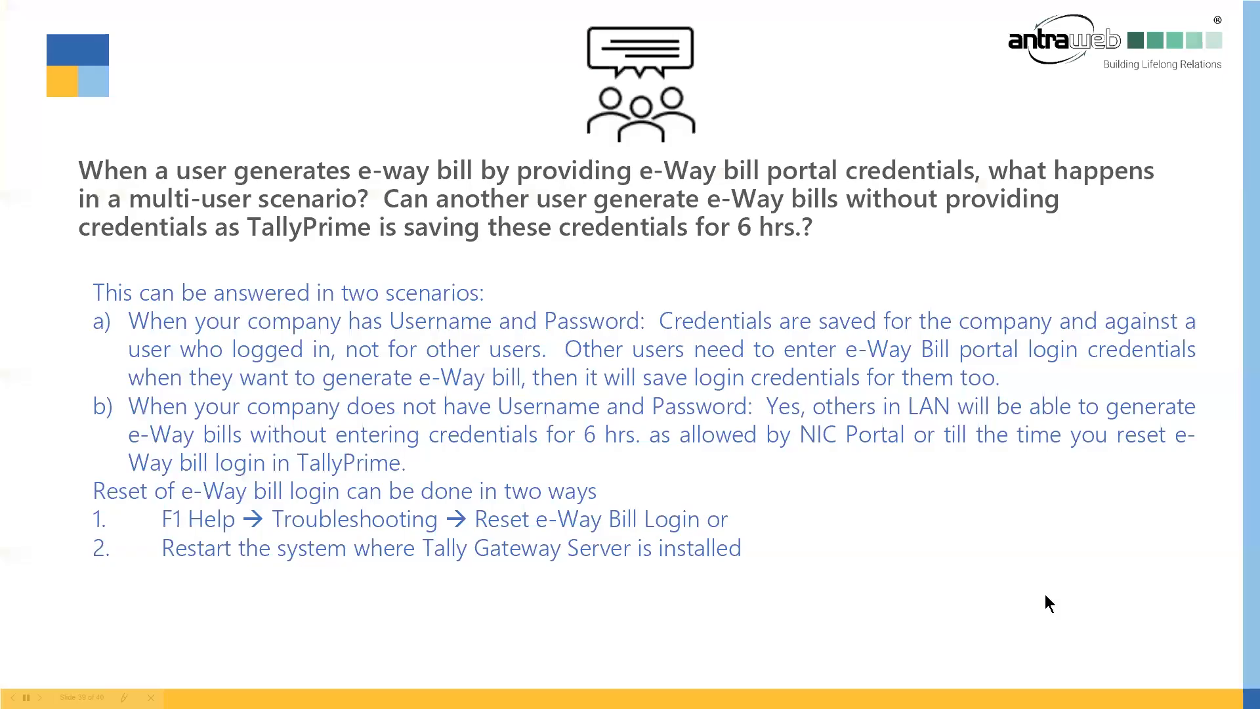